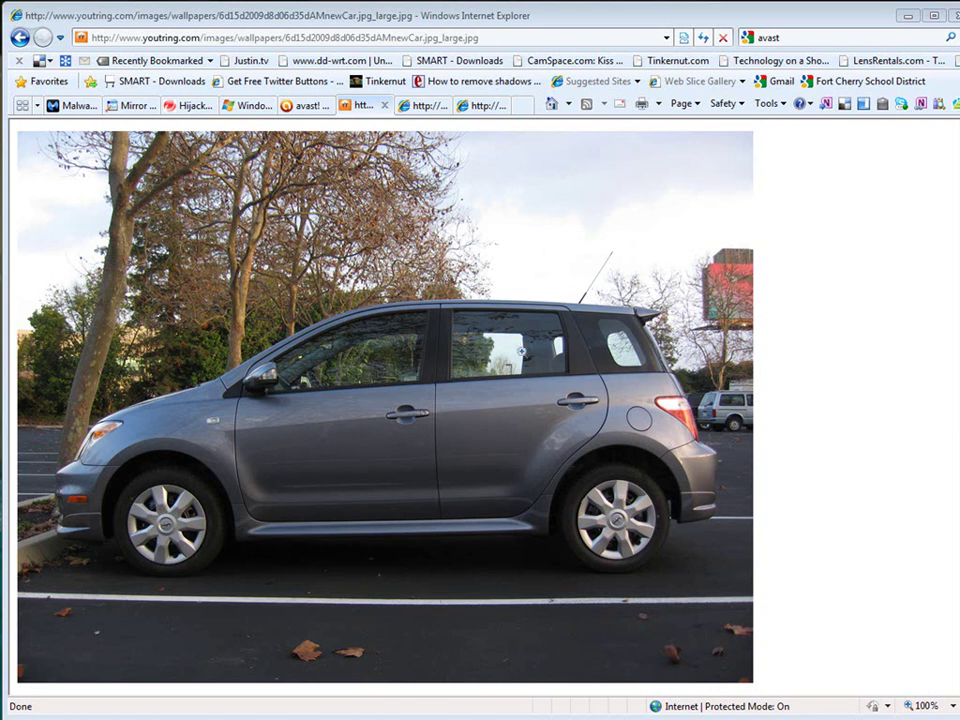
View the house photo tab, then the speedboat photo tab.
click(433, 108)
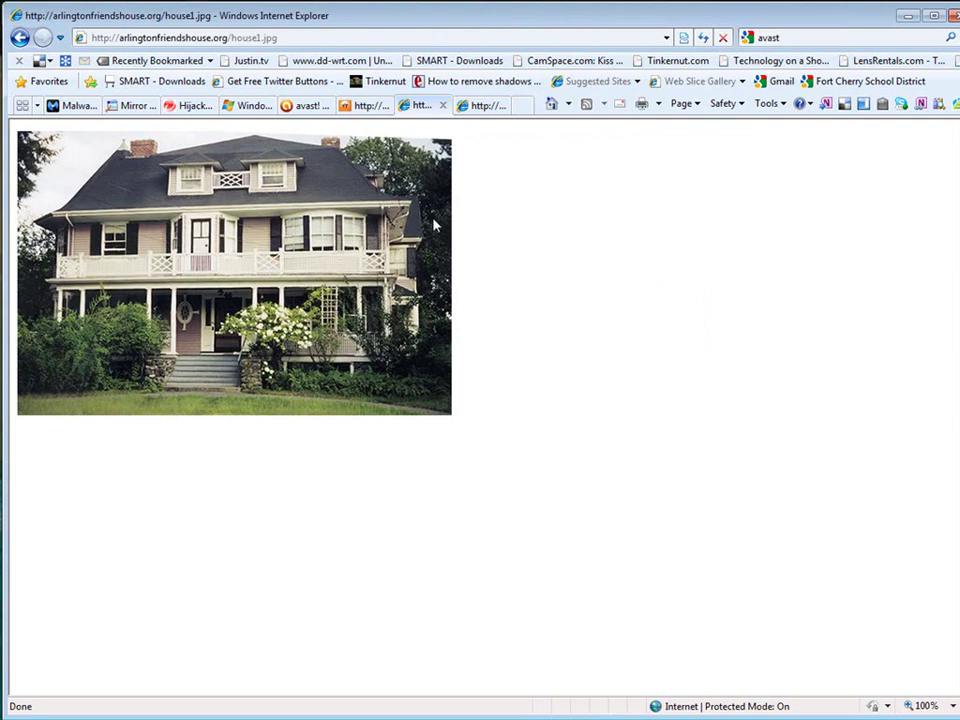
click(482, 108)
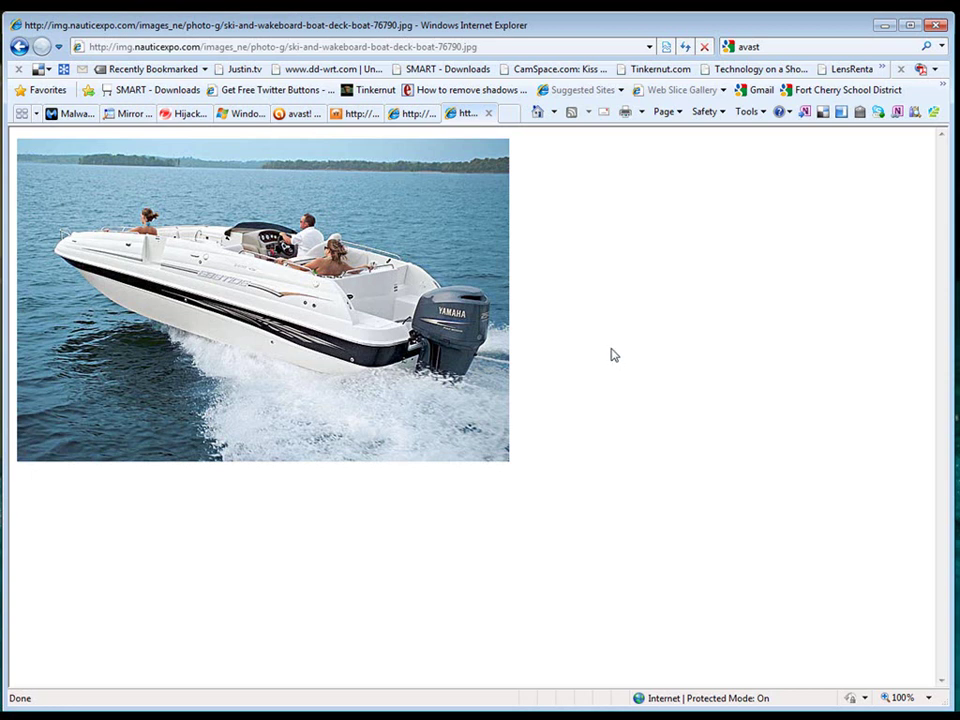
Load ubuntu.com in a new tab to show the Ubuntu 9.10 home page.
click(509, 114)
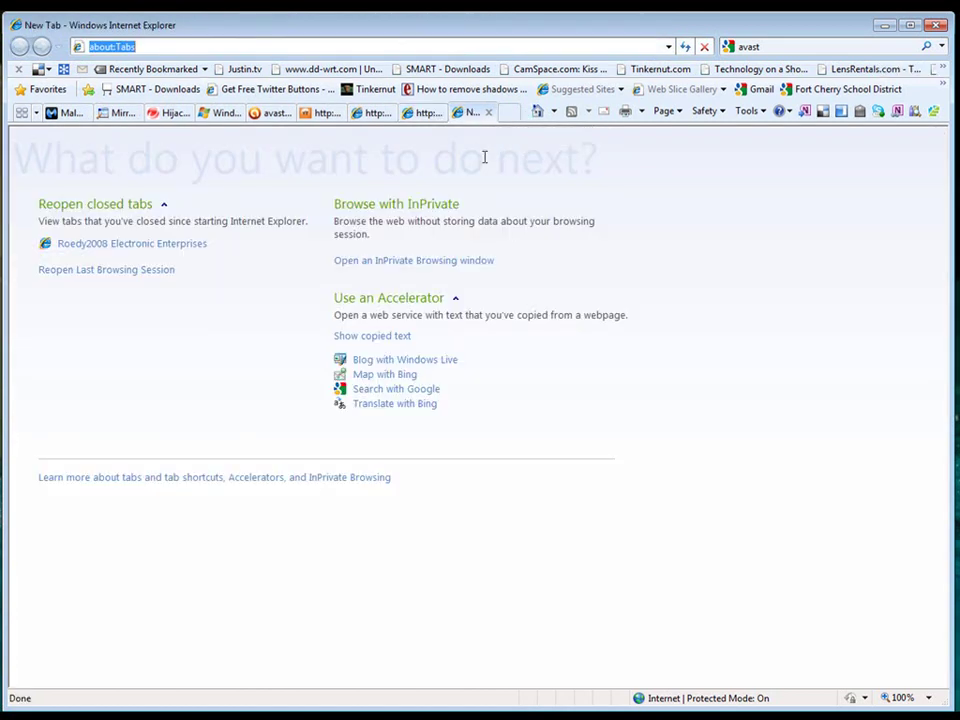
text(ubuntu)
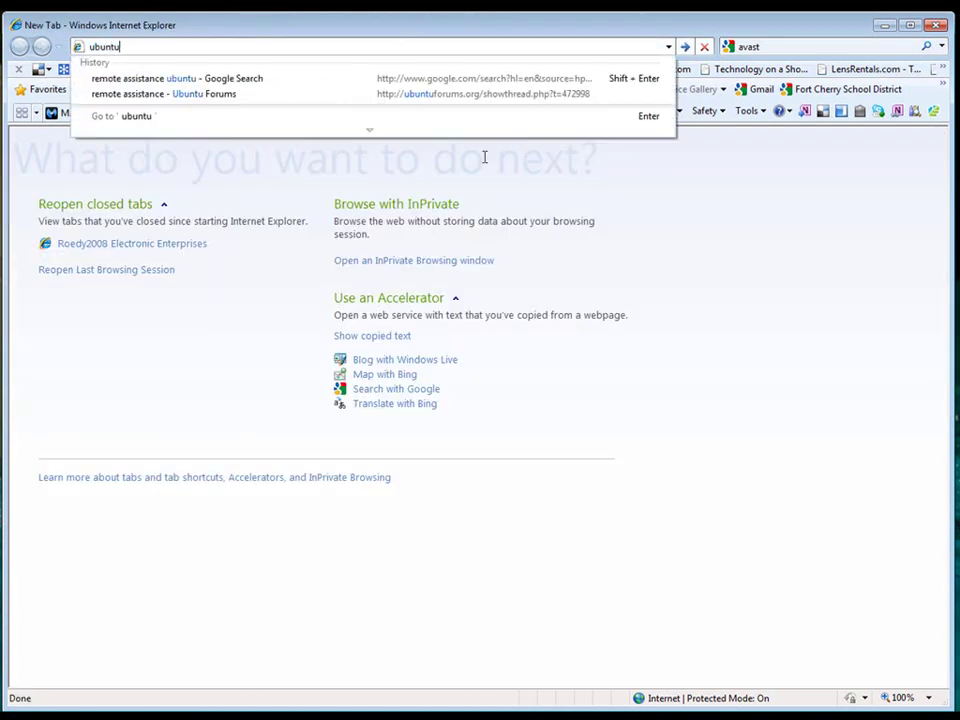
text(.com)
key(Return)
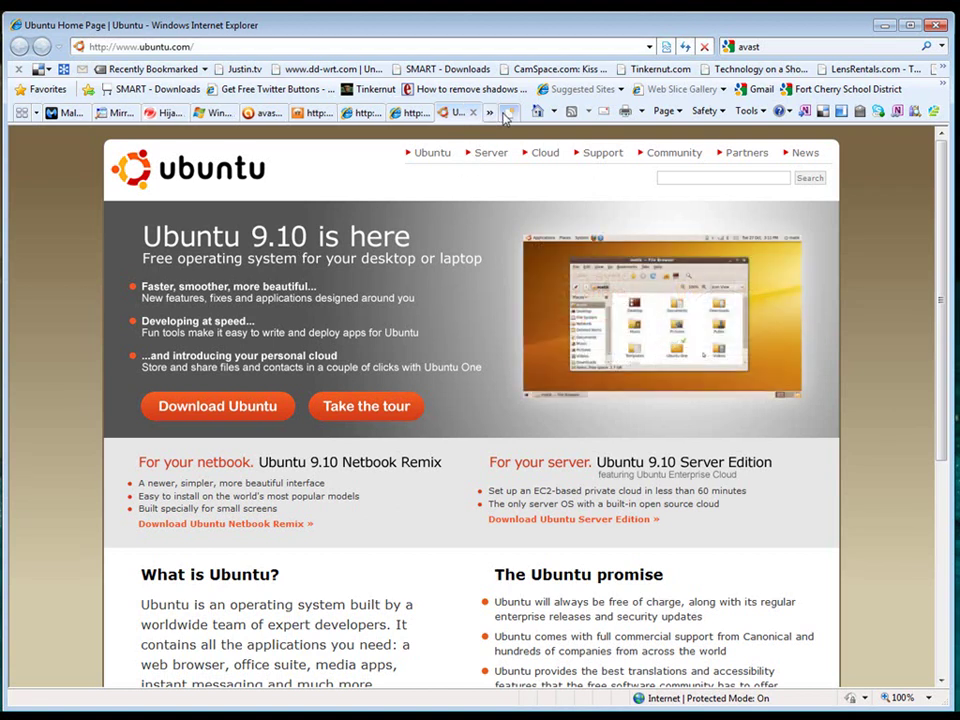
Open windows.com in another new tab.
click(509, 113)
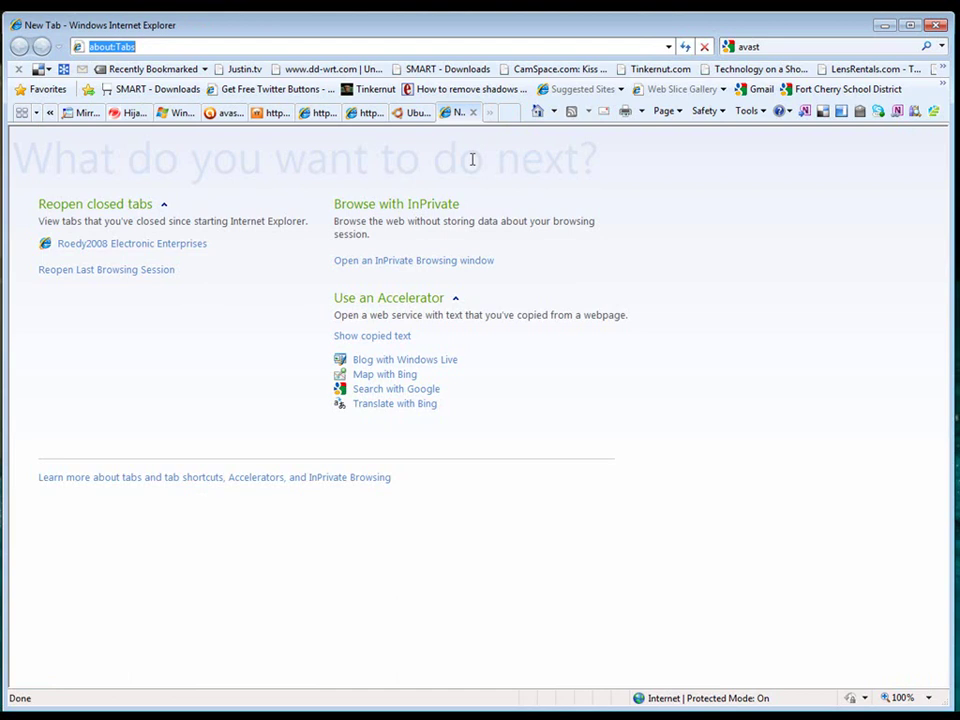
text(windows.com)
key(Return)
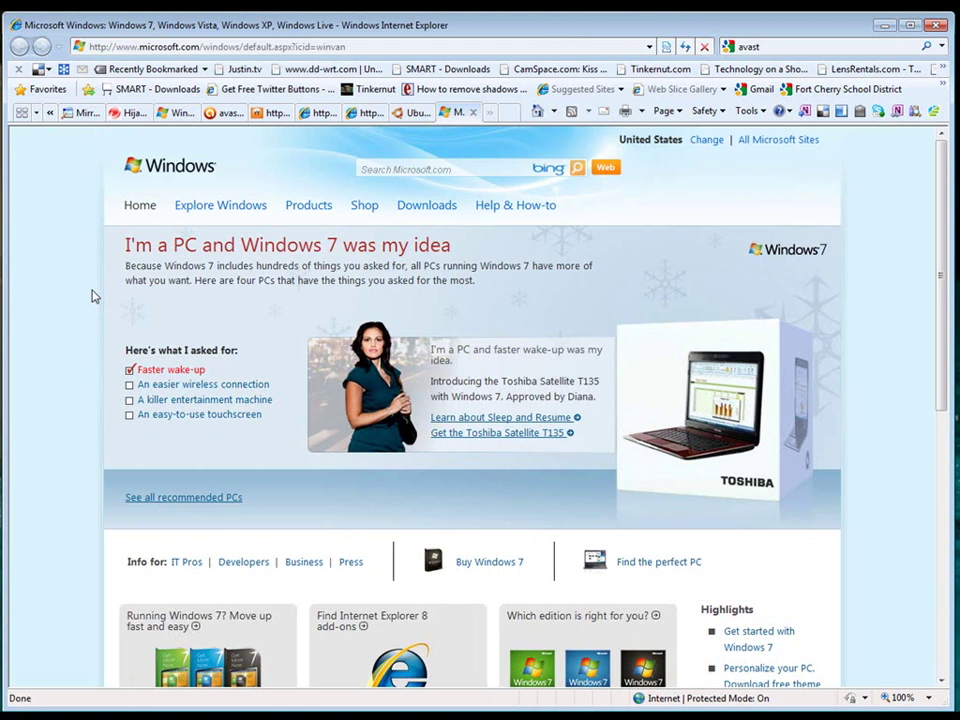
Glance over the Windows page, then return to the Spybot-S&D mirror selection tab.
scroll(91, 296, down, 5)
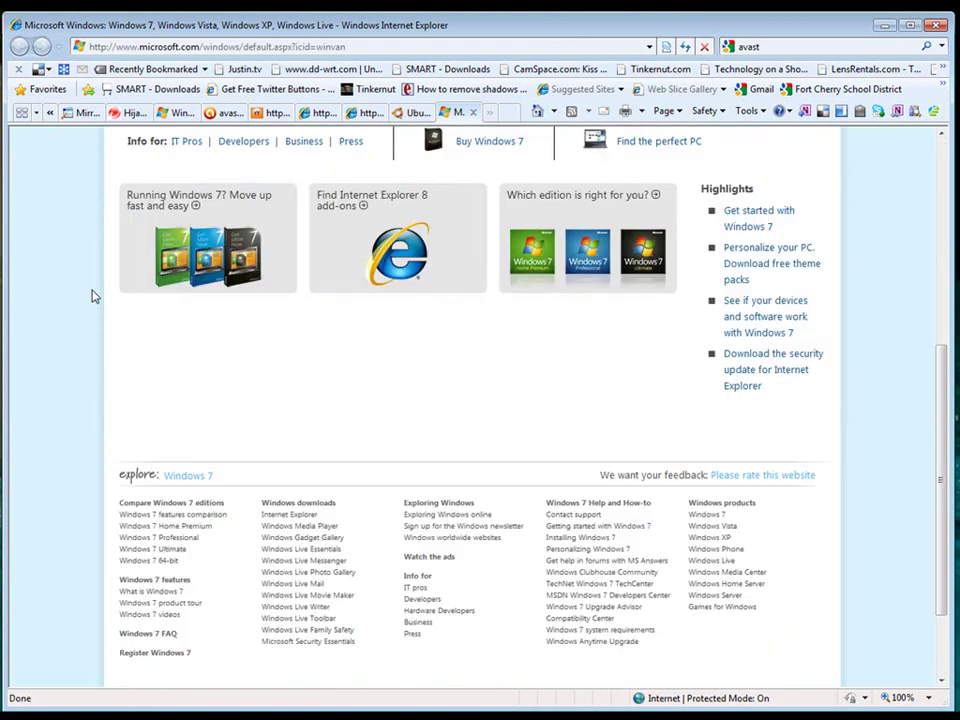
scroll(91, 296, up, 4)
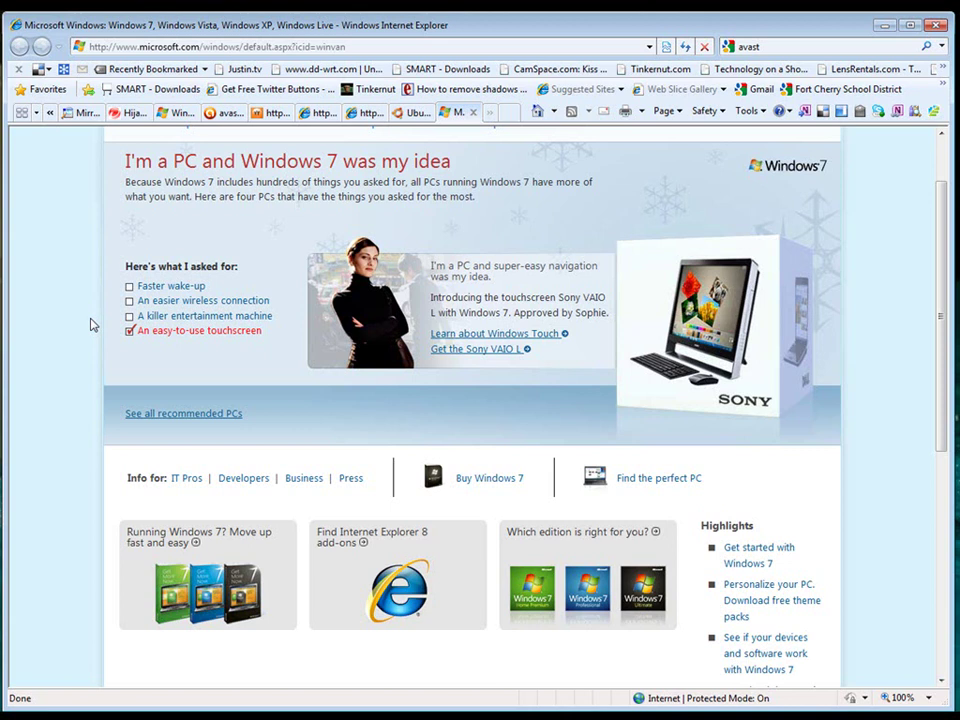
click(82, 112)
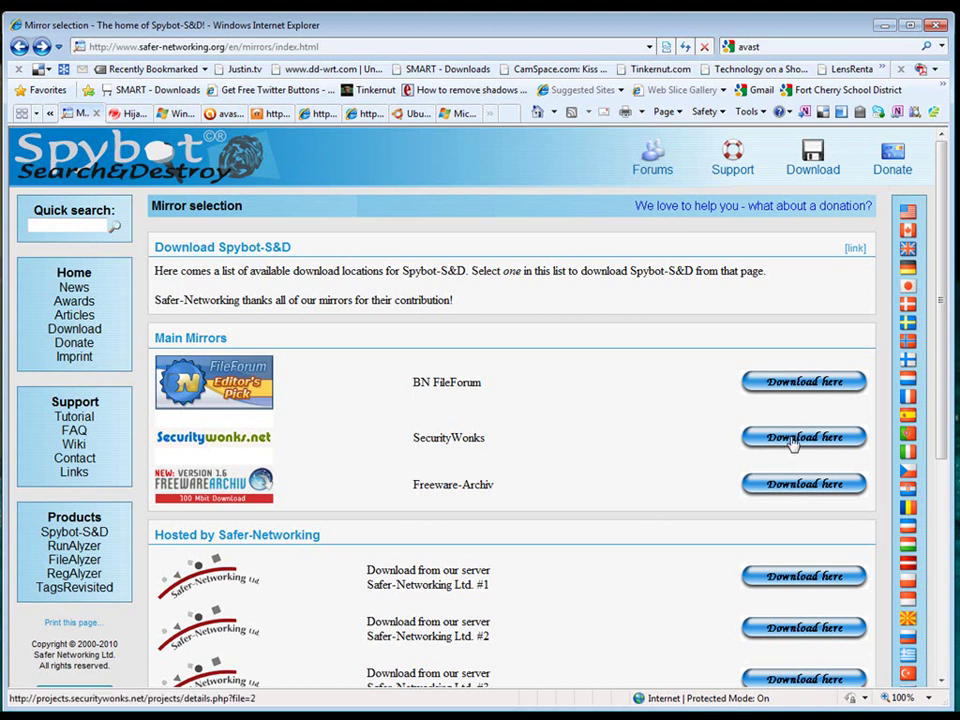
Visit SecurityWonks' Spybot download page, then go back to the mirror list.
click(793, 439)
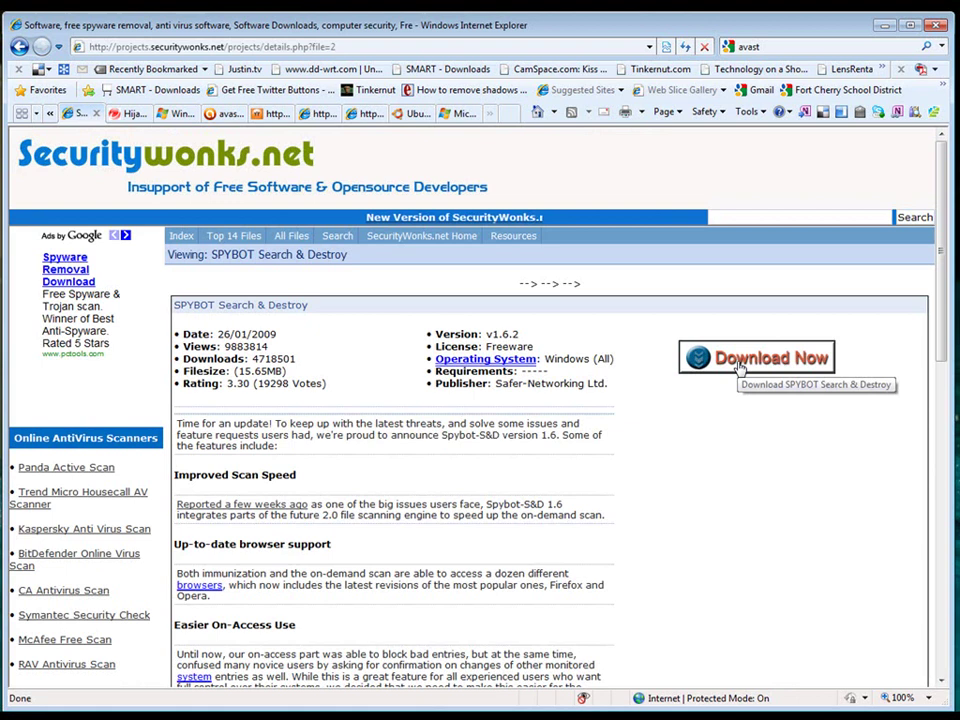
click(741, 368)
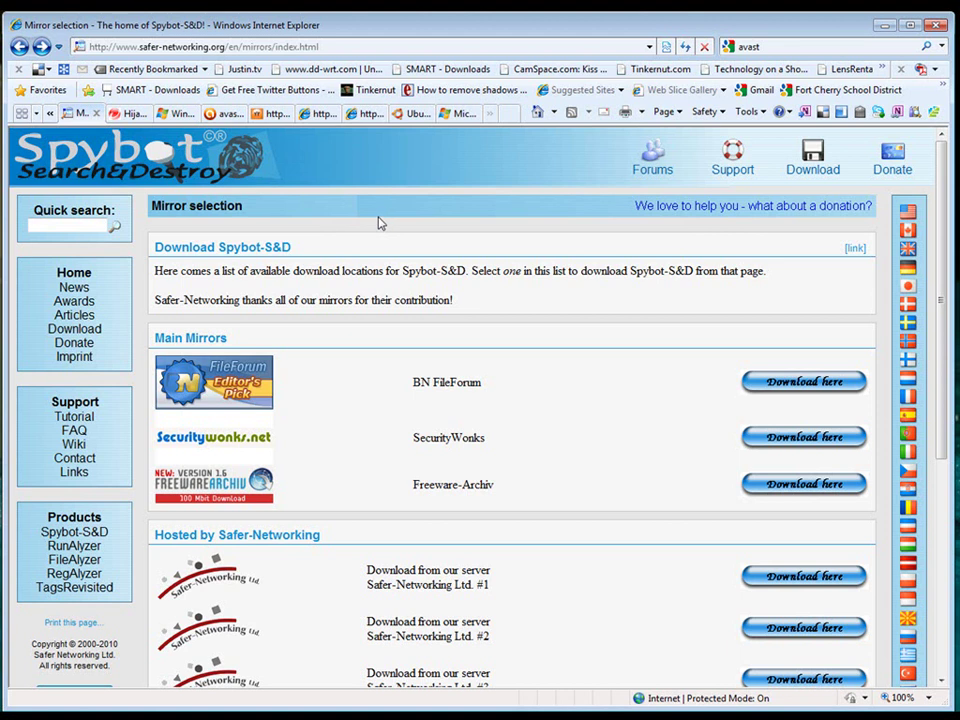
Look at the HijackThis tab, then switch to the Windows Defender home page.
click(126, 114)
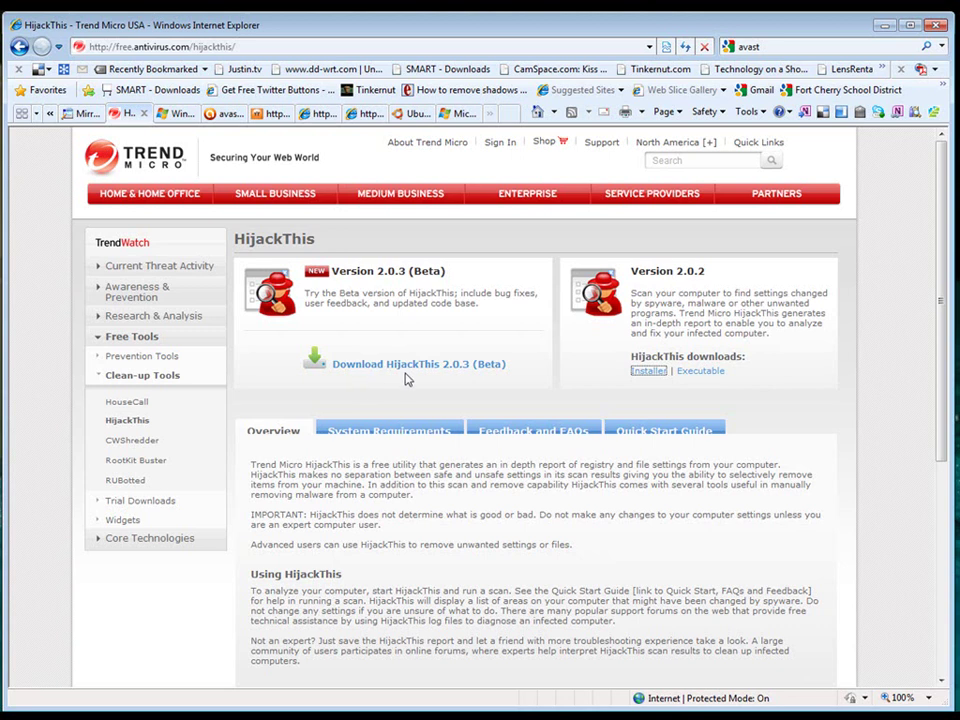
click(177, 114)
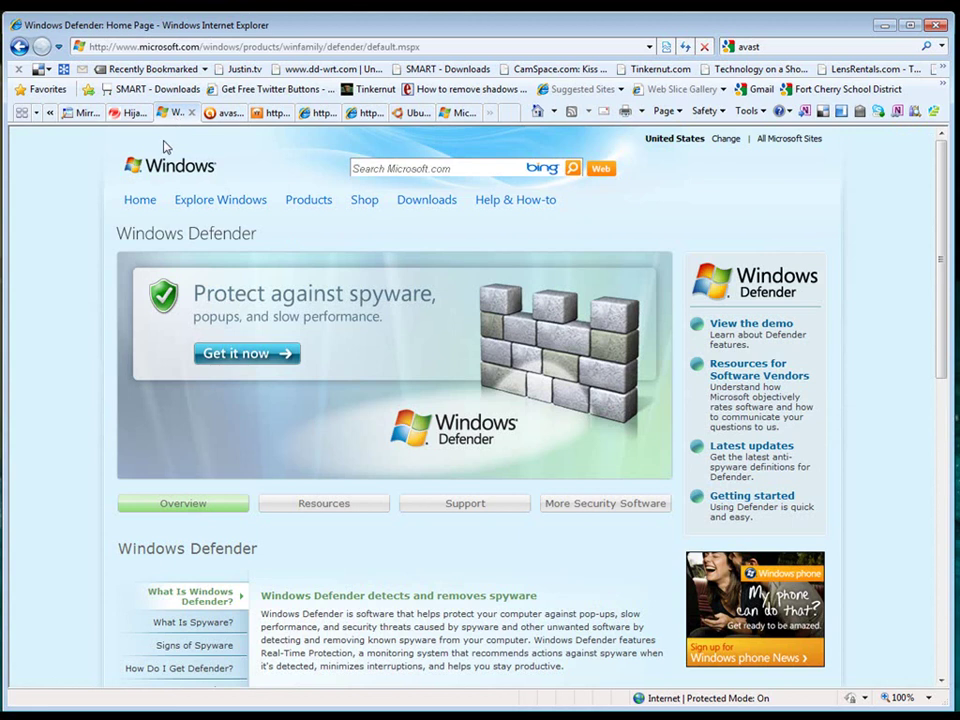
Switch to the avast! homepage tab.
click(233, 114)
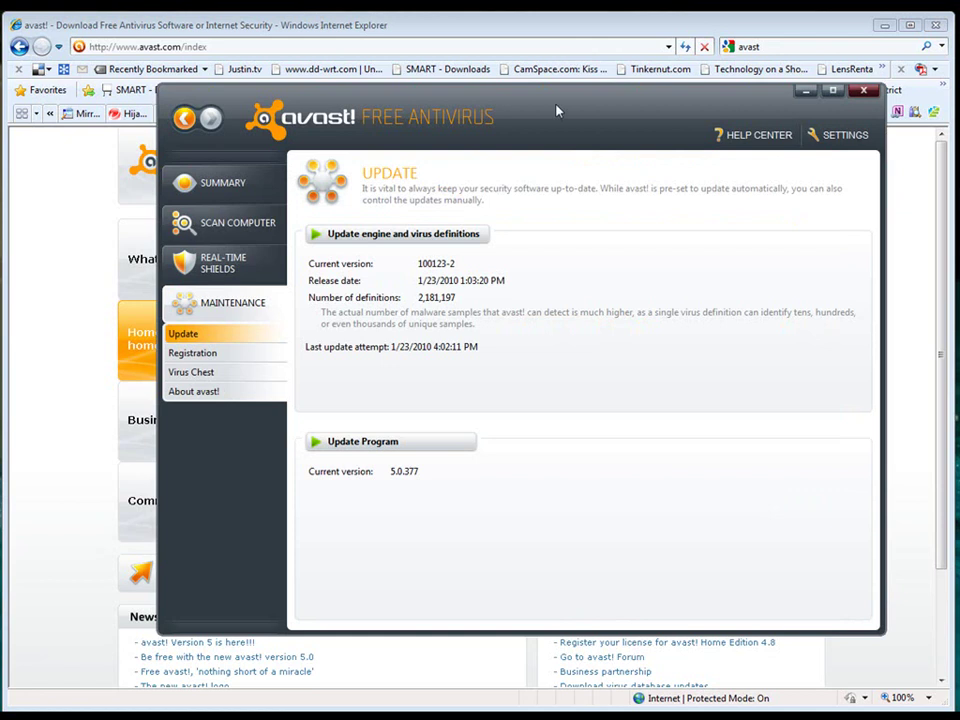
Review avast!'s Scan Computer, Boot-time Scan and Maintenance screens, then close the program.
drag(557, 107, 476, 64)
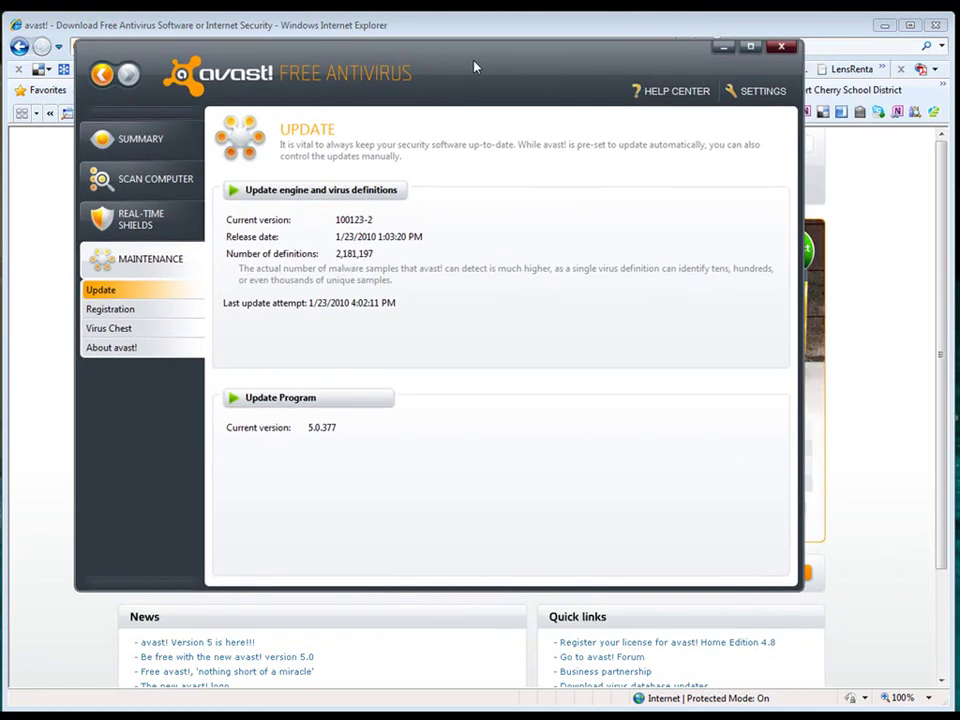
click(142, 182)
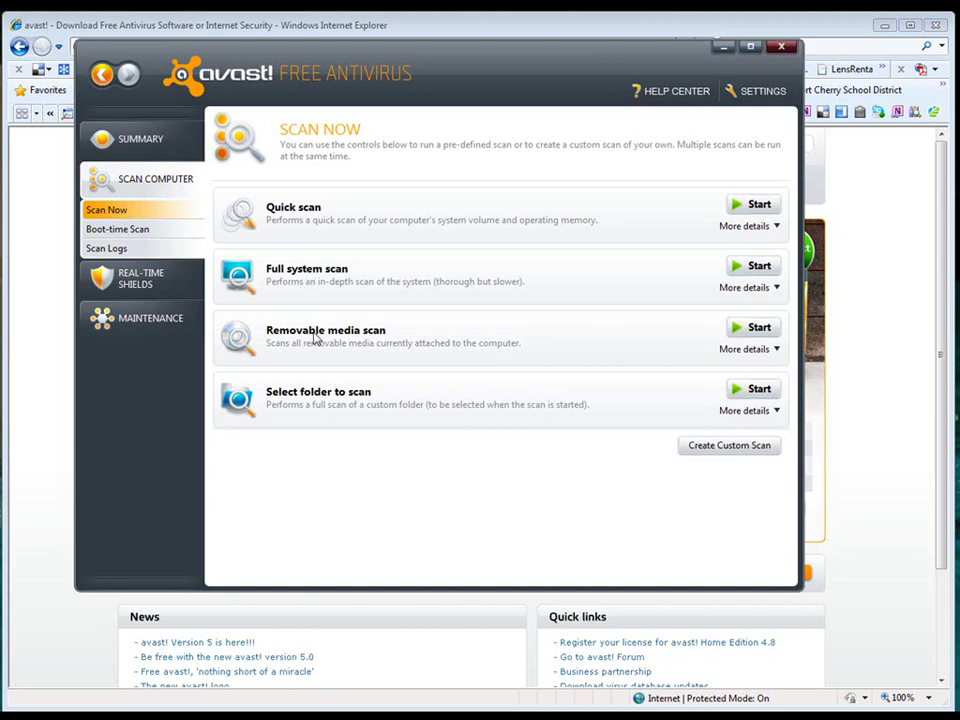
click(150, 231)
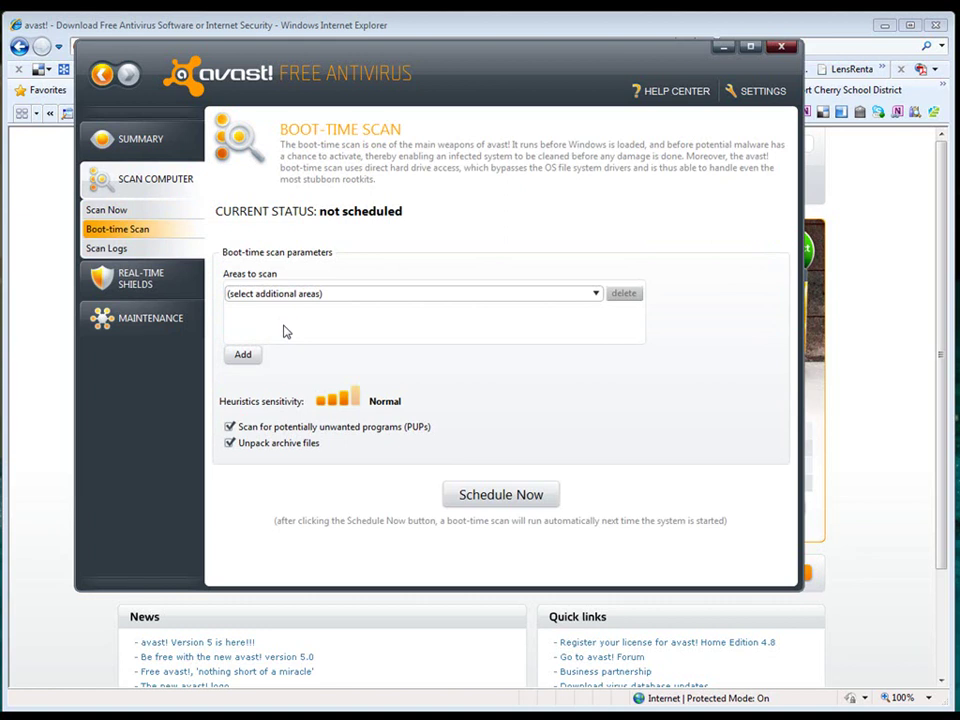
click(140, 330)
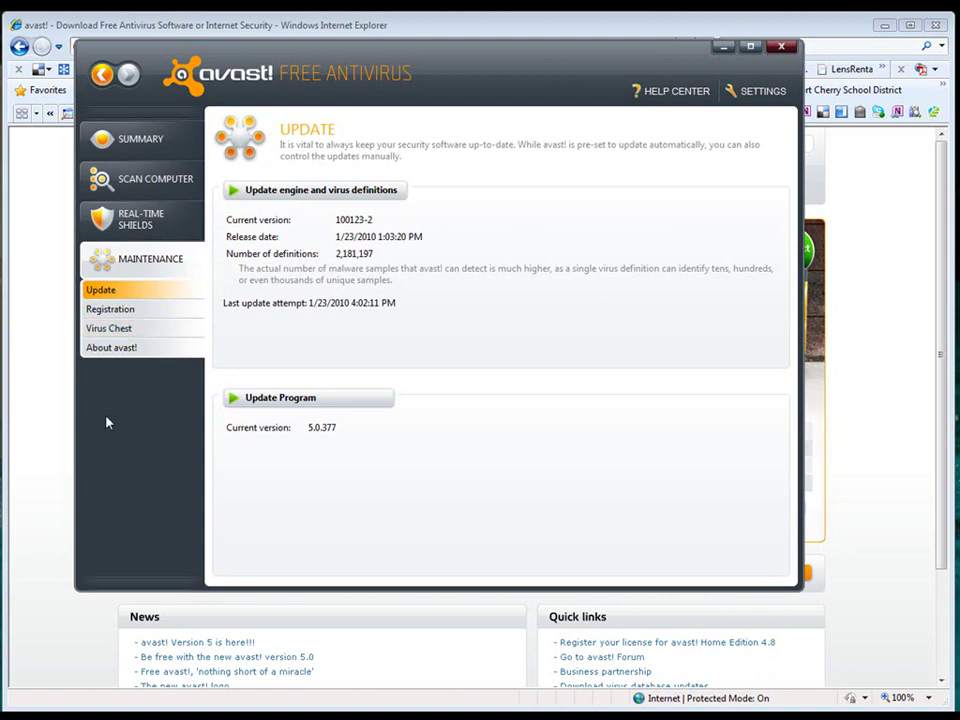
click(783, 48)
Open the avast.com country selection list.
click(606, 145)
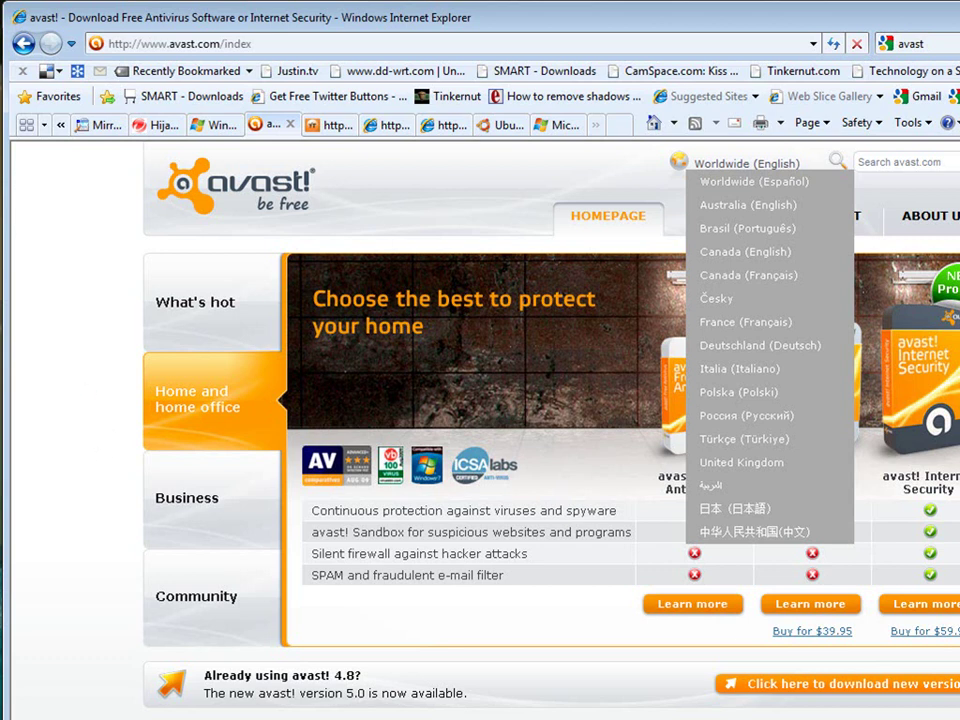
click(210, 126)
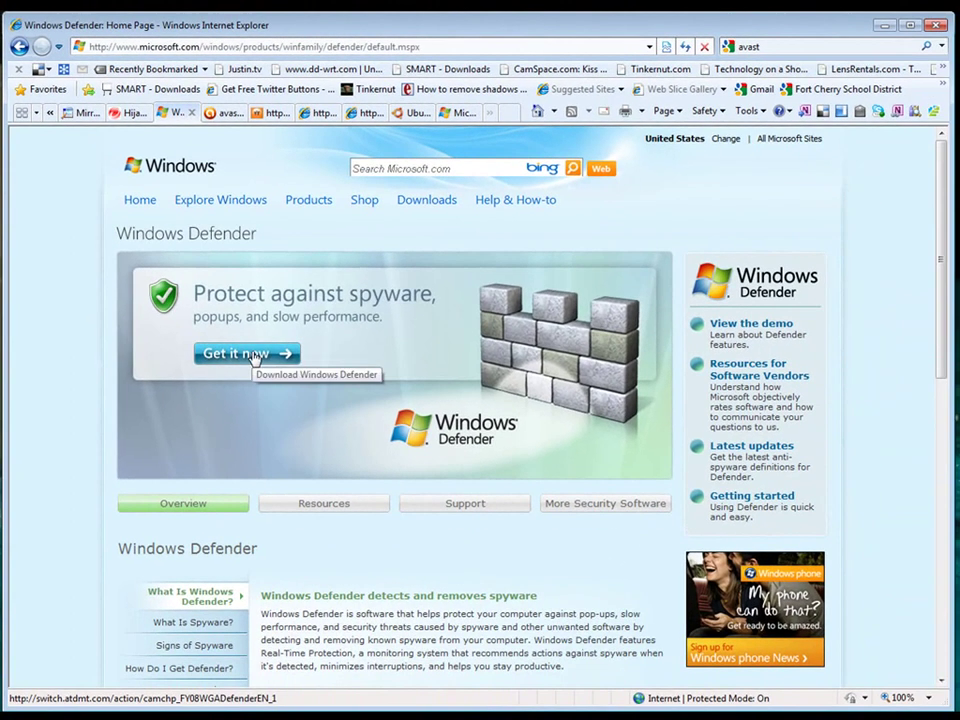
click(224, 113)
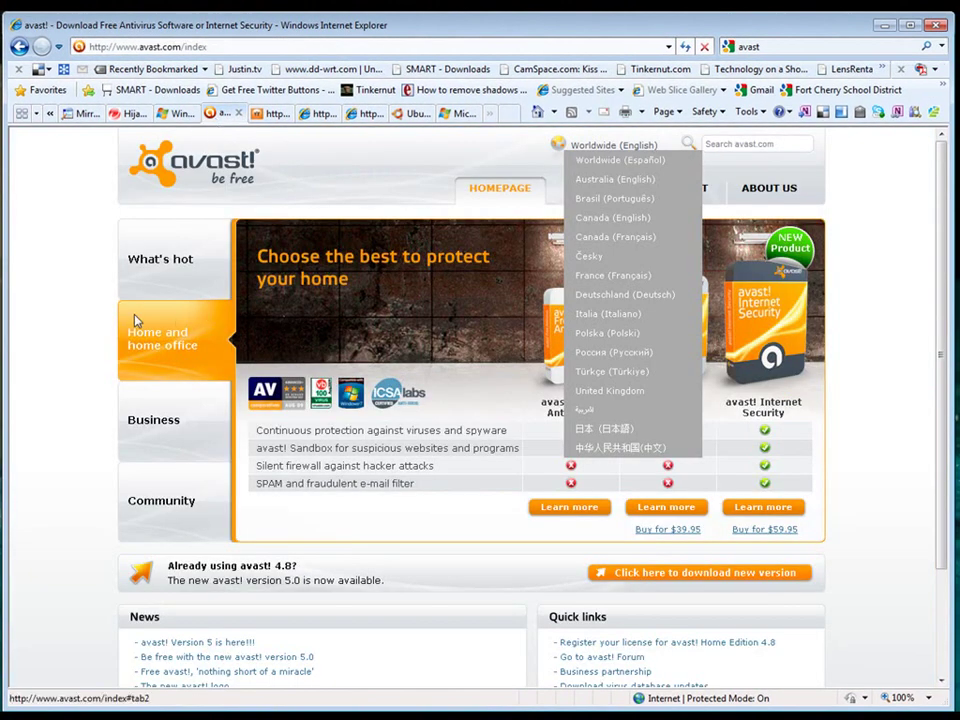
Cycle twice through the Spybot, HijackThis and Windows Defender tabs, ending on Windows Defender.
click(268, 113)
click(230, 113)
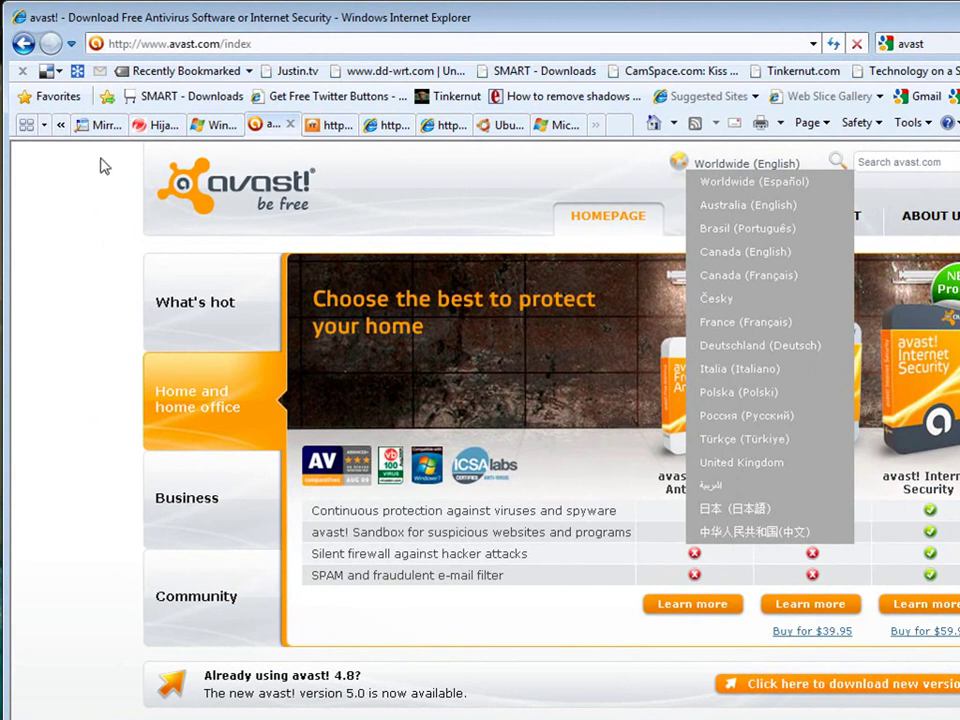
click(100, 124)
click(150, 124)
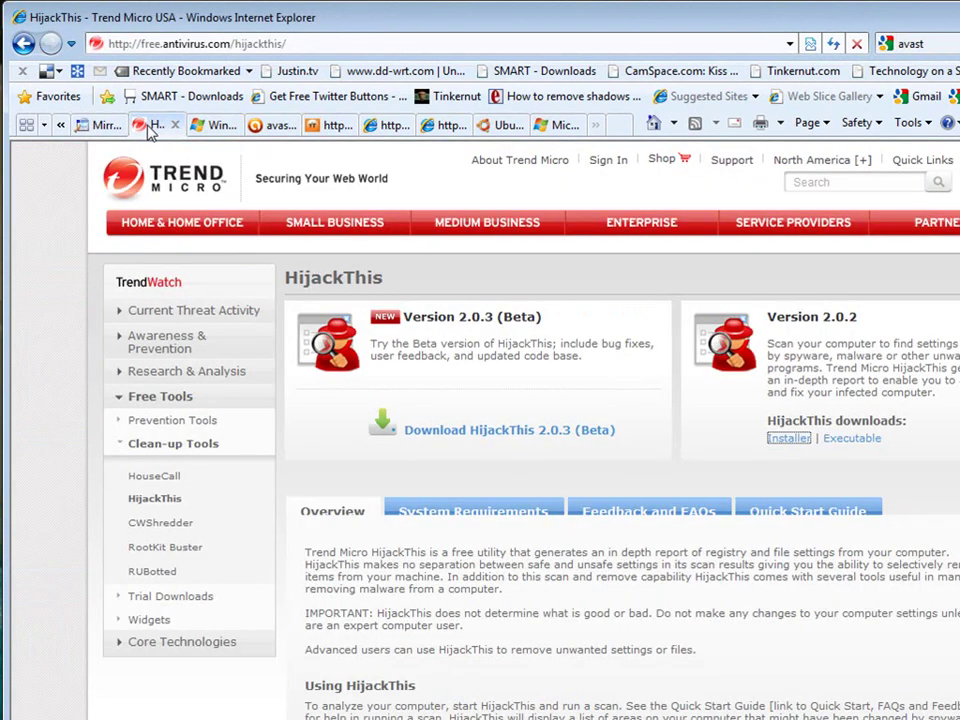
click(208, 124)
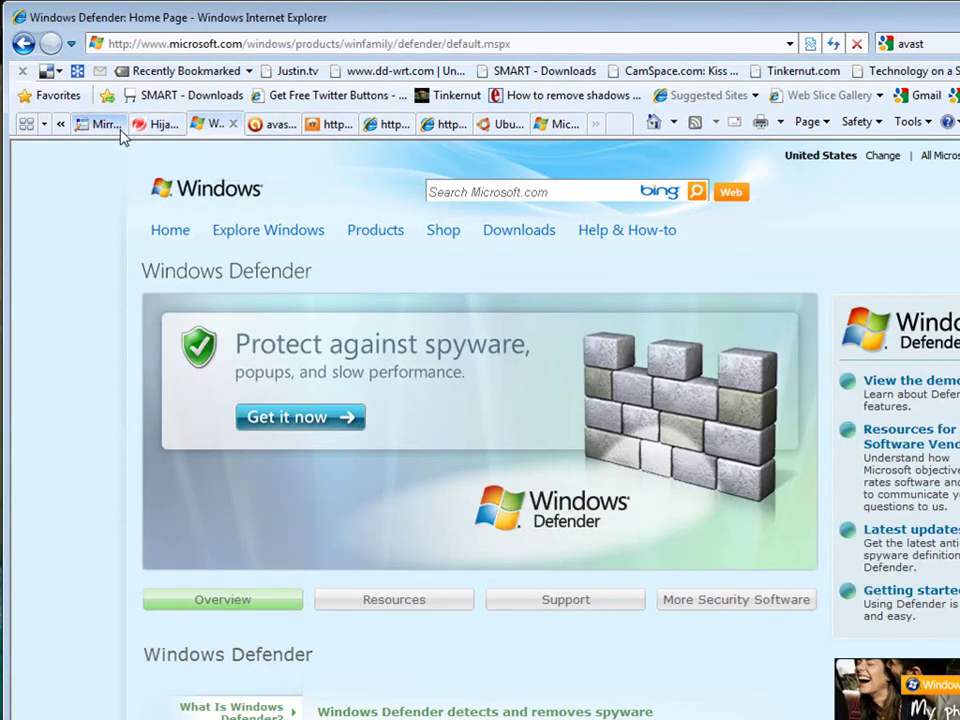
click(112, 128)
click(160, 126)
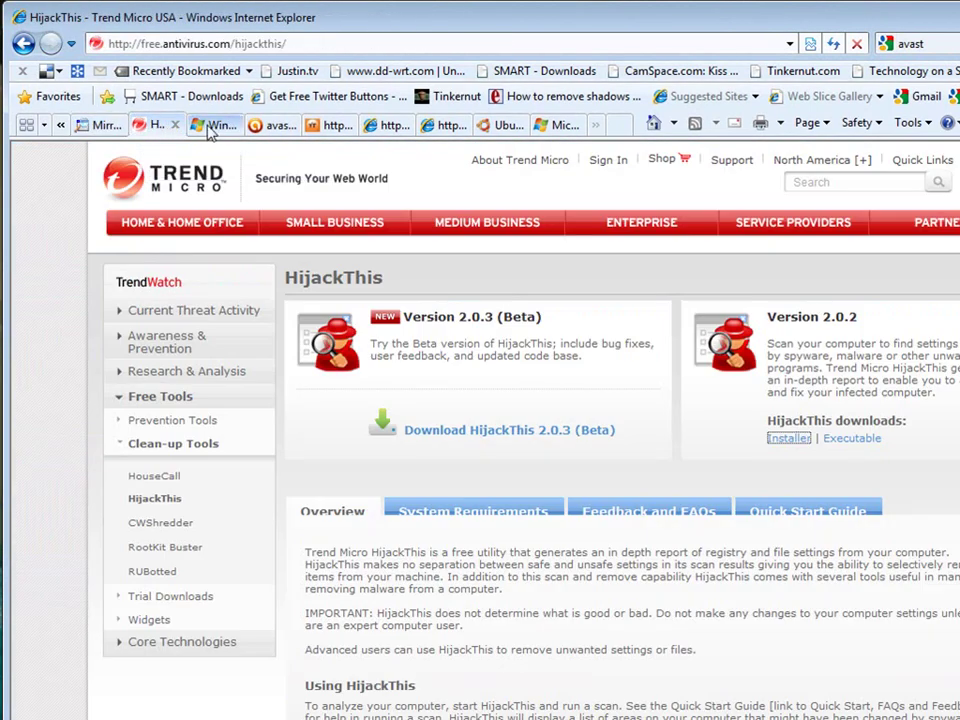
click(212, 126)
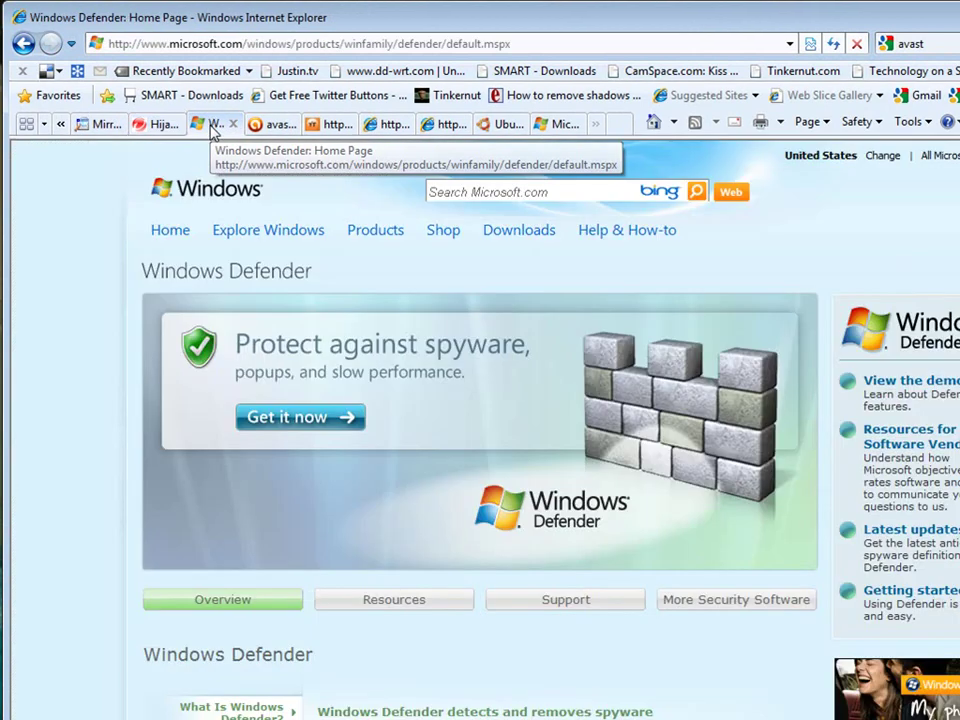
Switch back to the avast.com homepage tab.
click(262, 128)
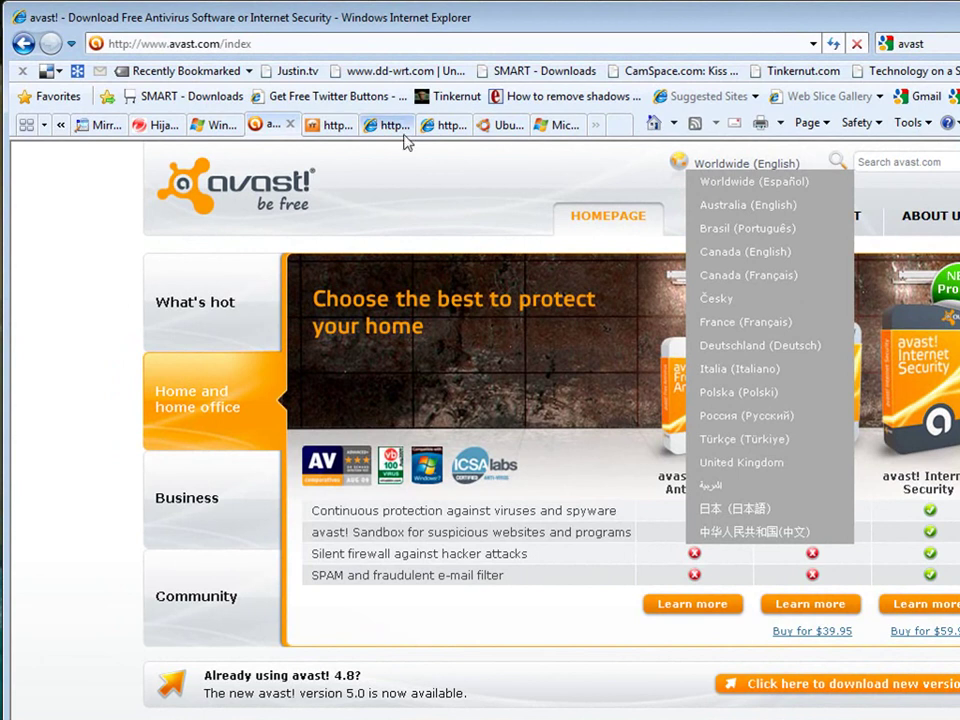
Switch back to the Ubuntu tab showing the Ubuntu 9.10 home page.
click(508, 124)
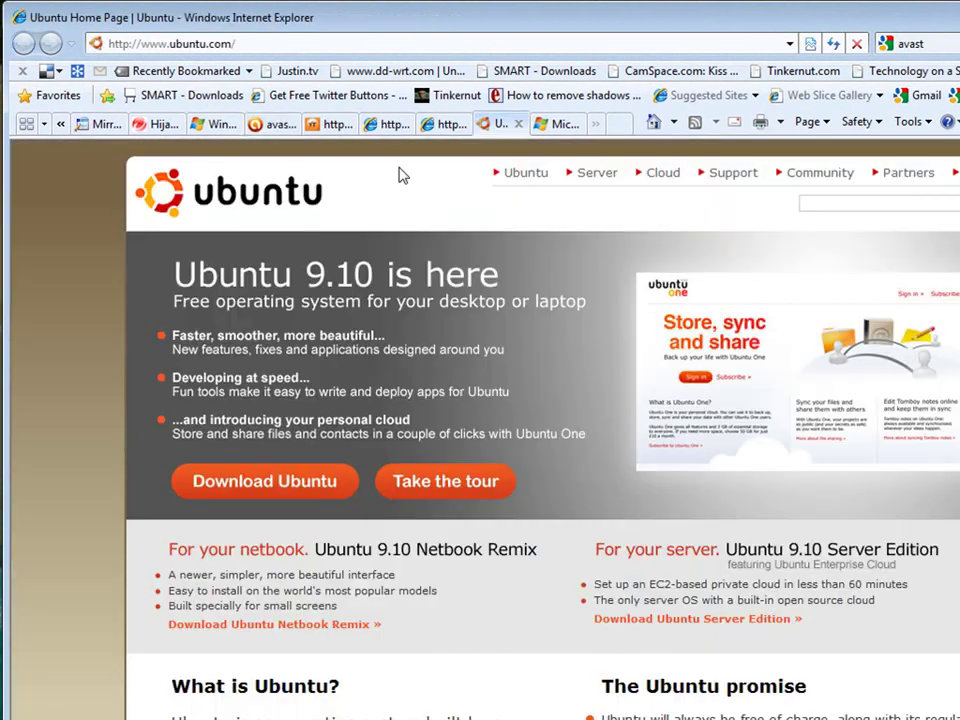